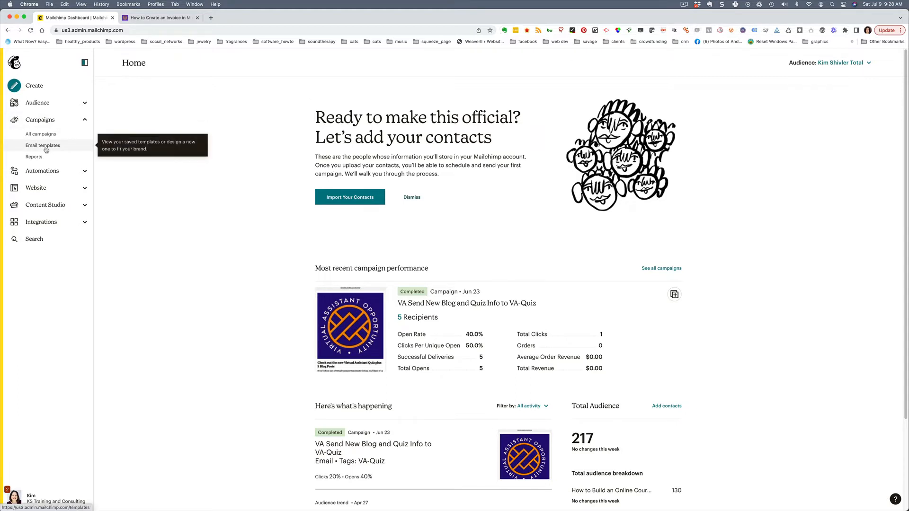
- Open the saved VA-3-Items email template, review its layout, and return to the saved templates list
left_click(43, 148)
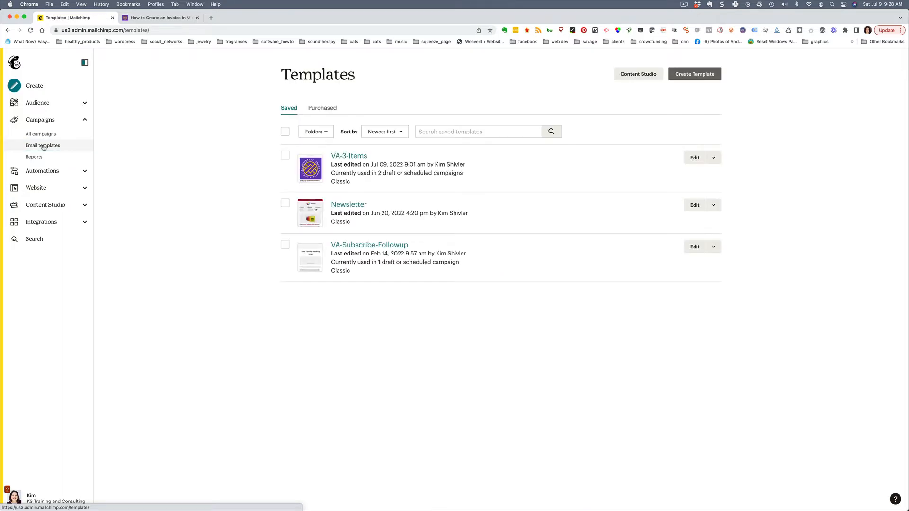
left_click(350, 156)
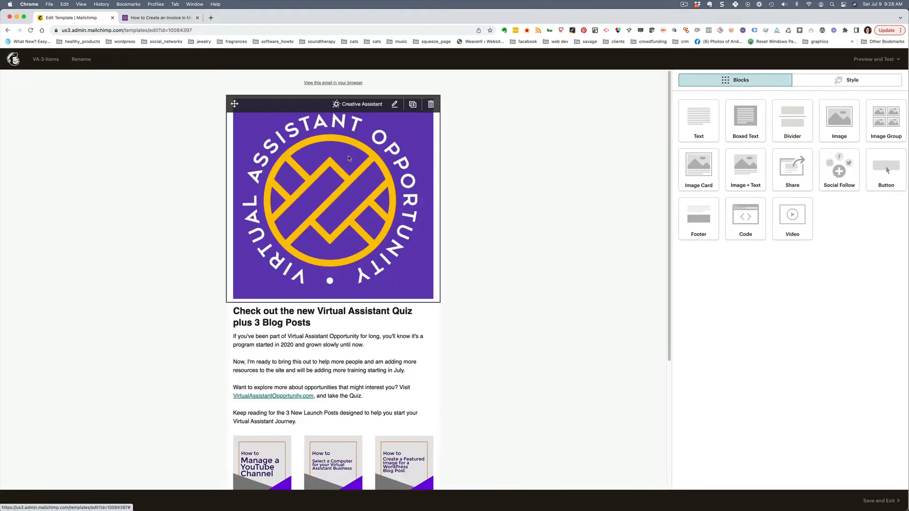
scroll(570, 371, "down", 4)
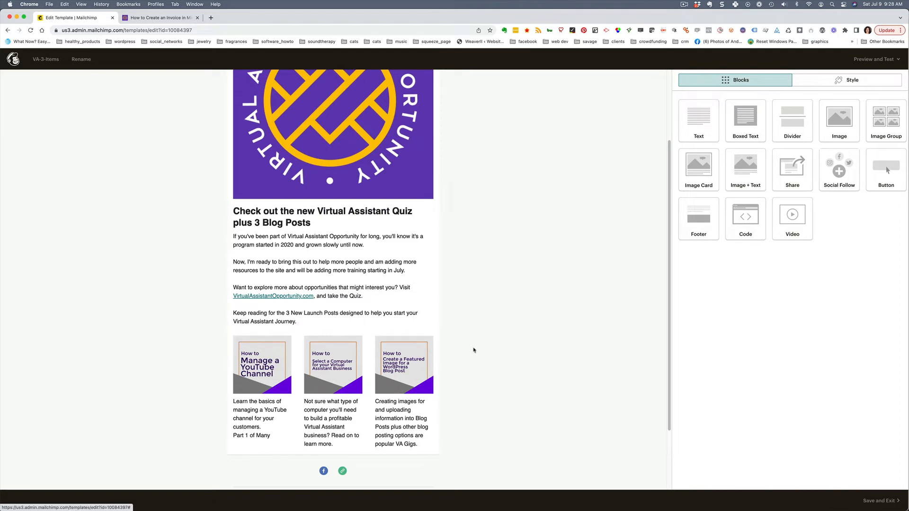
scroll(407, 251, "up", 4)
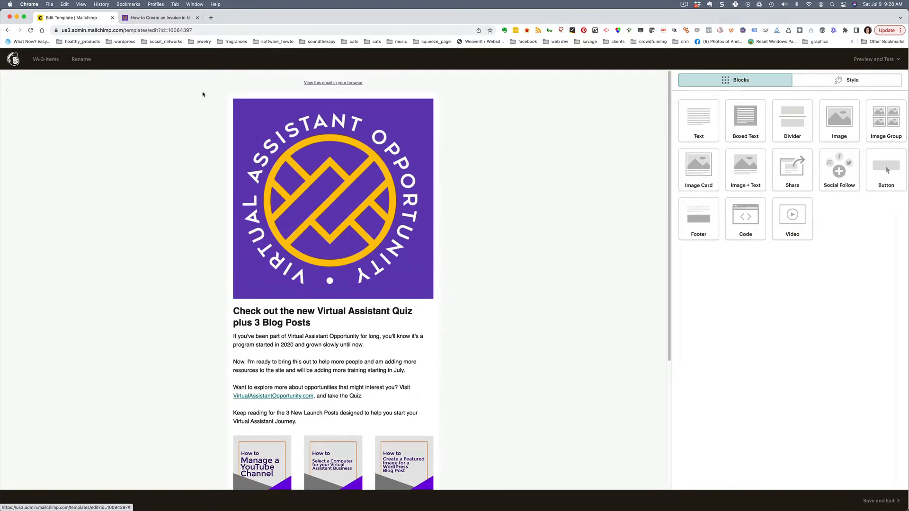
left_click(878, 500)
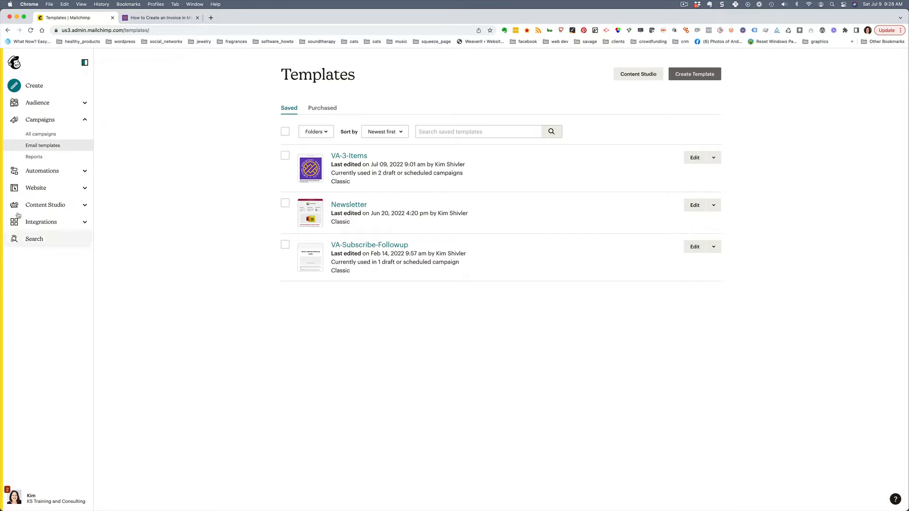
- Create a new email template from the basic 1 Column layout
left_click(694, 75)
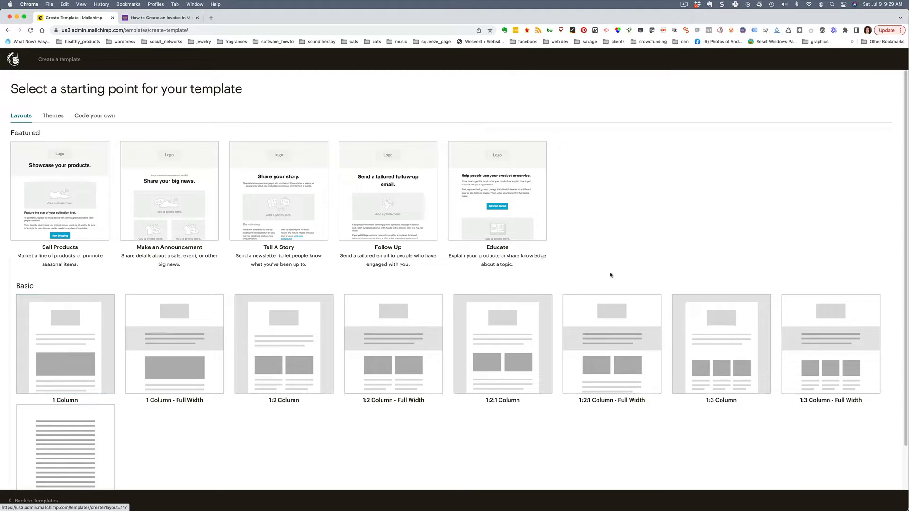
left_click(45, 341)
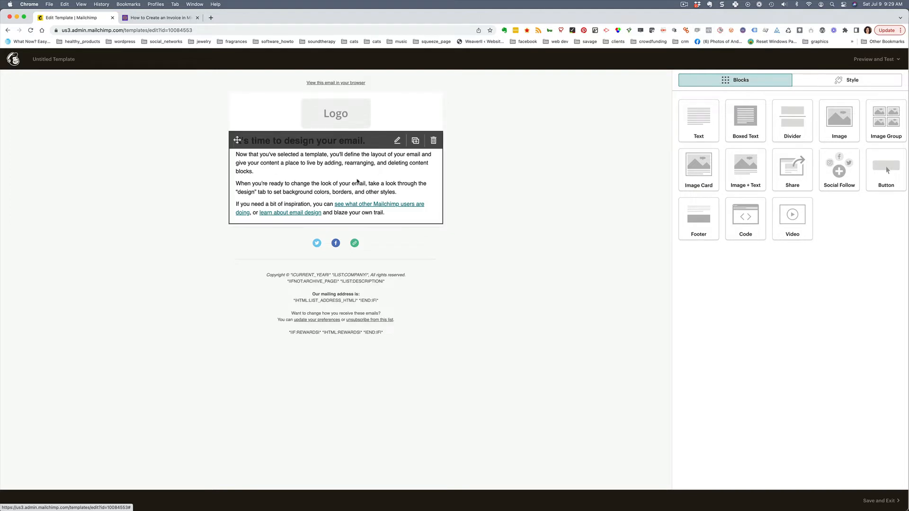
- Replace the header's logo placeholder with the uploaded image Virtual-Assistant-Opportunity-logo-small
left_click(333, 118)
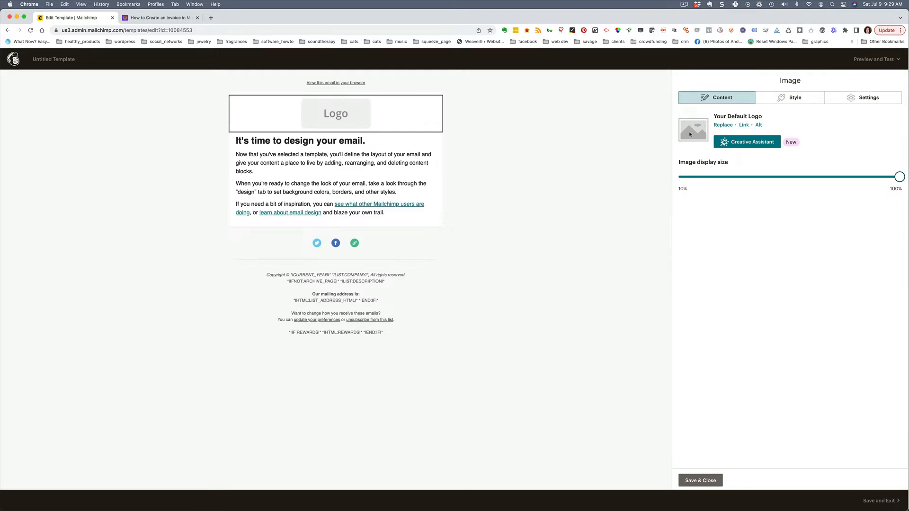
left_click(723, 125)
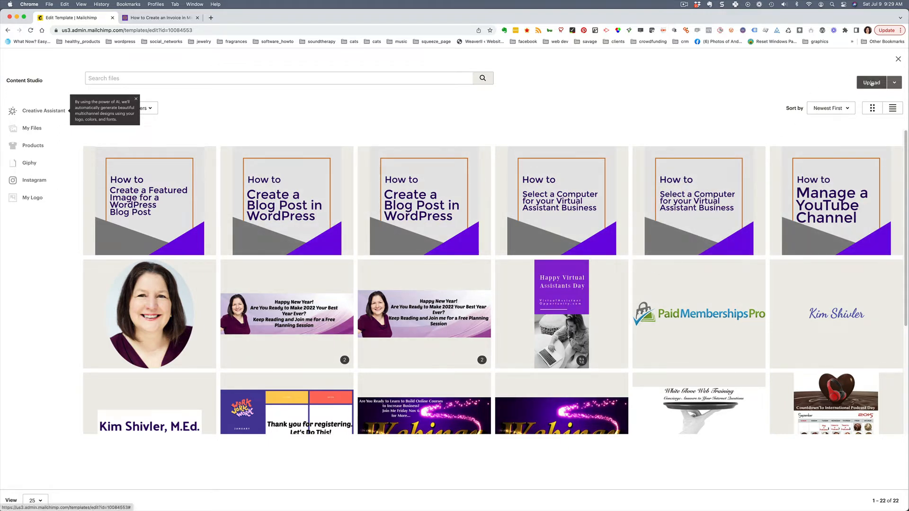
left_click(872, 82)
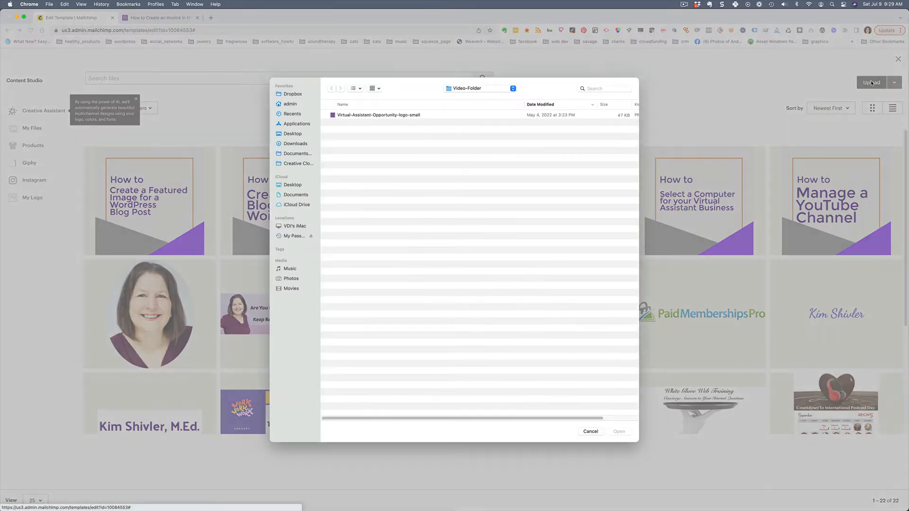
left_click(351, 115)
left_click(629, 432)
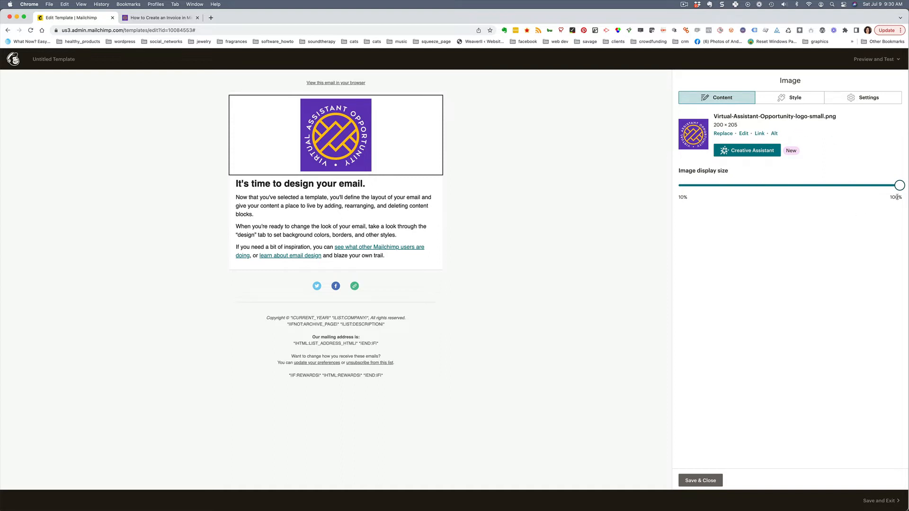
- Reduce the logo's display size to about 70% and set its alt text to "Virtual Assistant Opportunity Logo"
left_click_drag(902, 186, 824, 185)
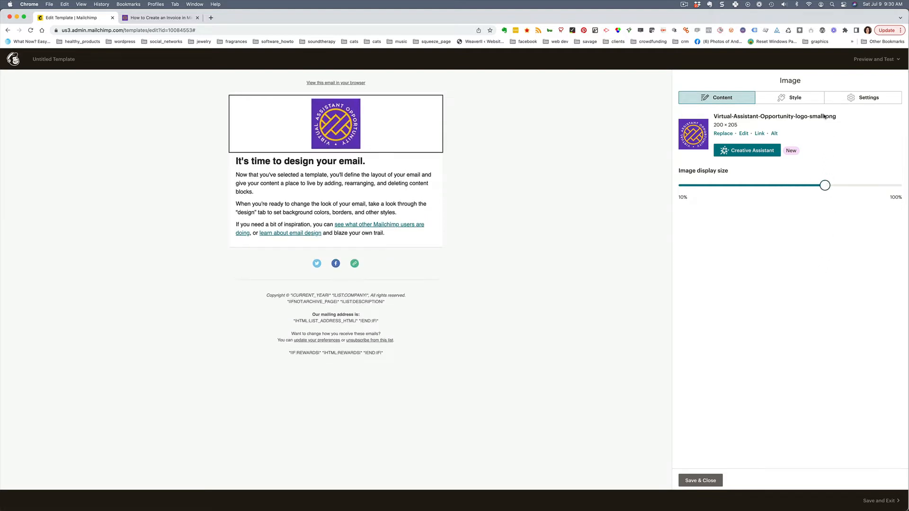
left_click(759, 134)
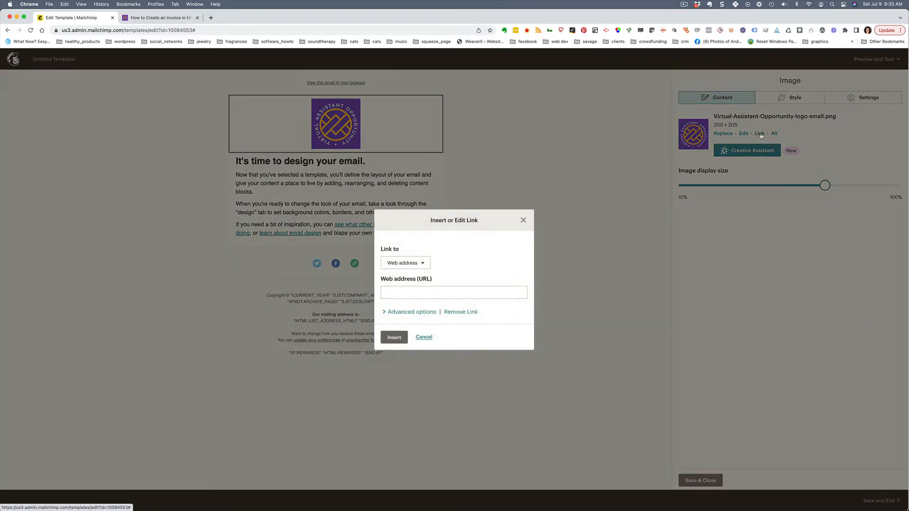
left_click(535, 216)
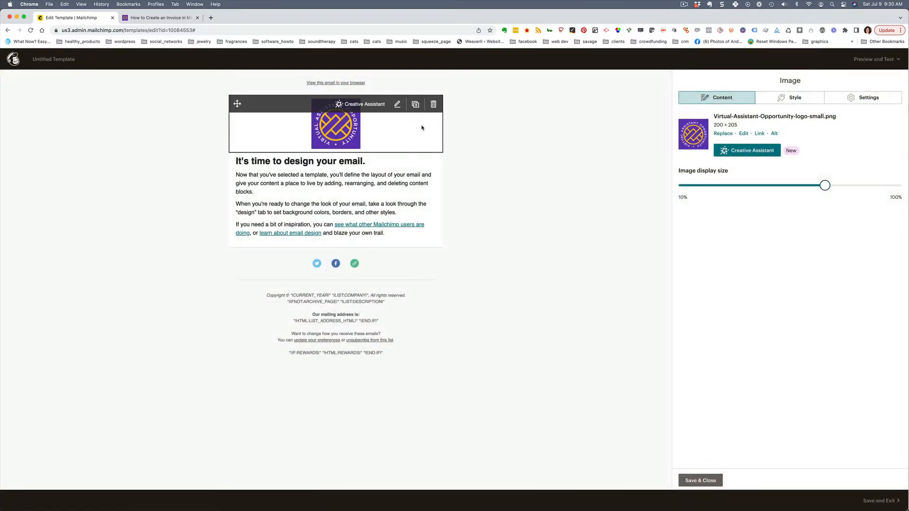
left_click(774, 133)
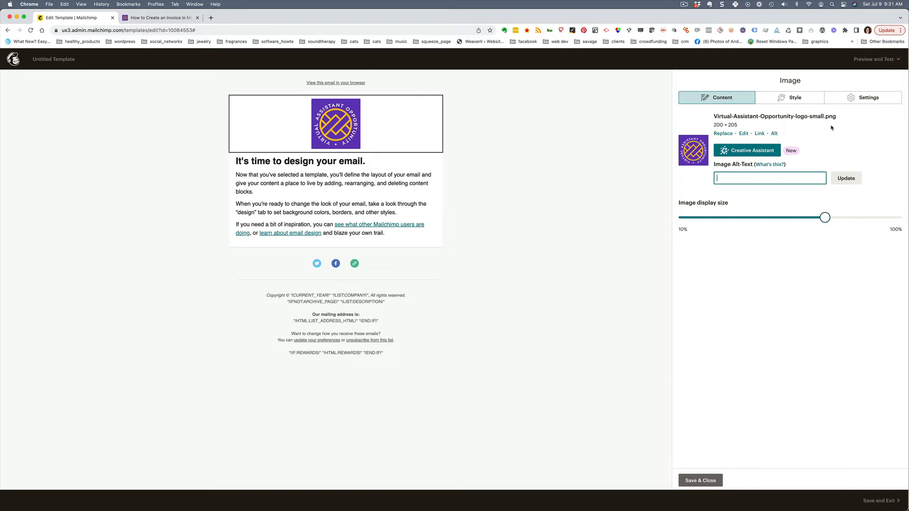
type("Virtual Assistant Opportunity Logo")
left_click(847, 179)
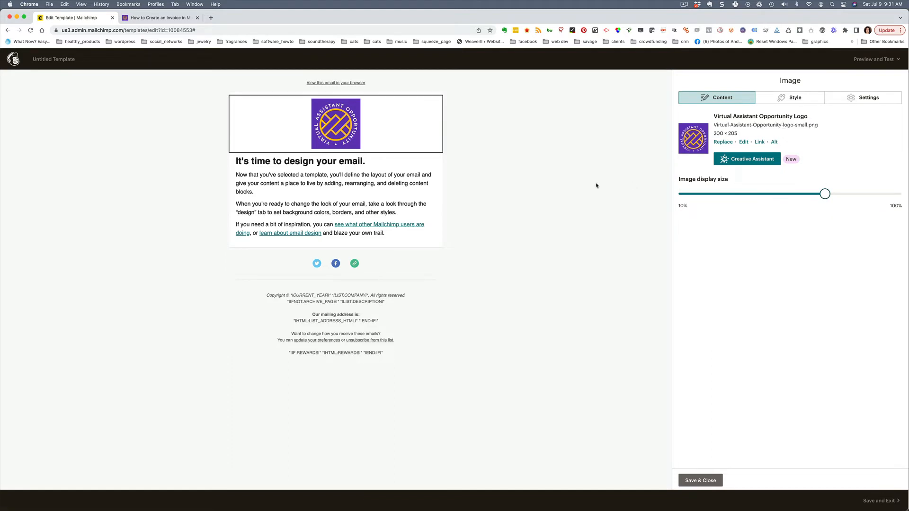
- Replace the heading in the body text block with "Blog Post Title"
left_click(326, 184)
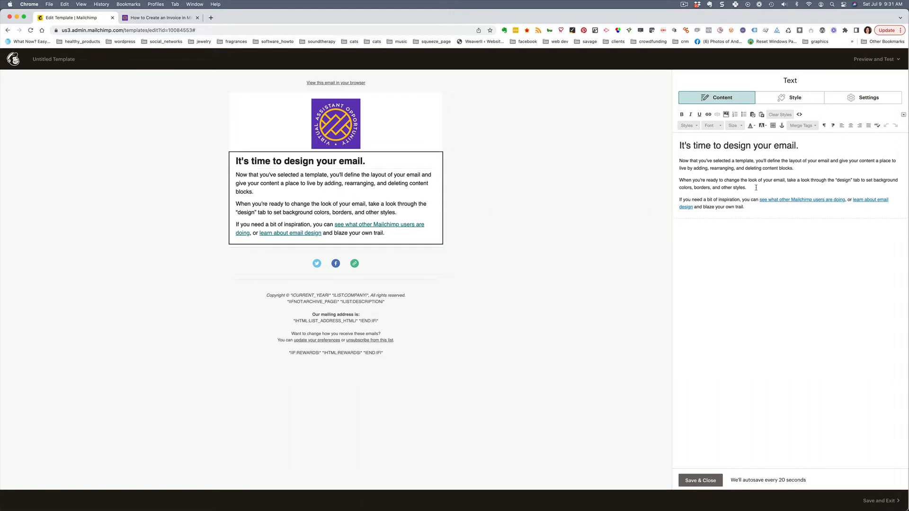
left_click(677, 145)
triple_click(820, 148)
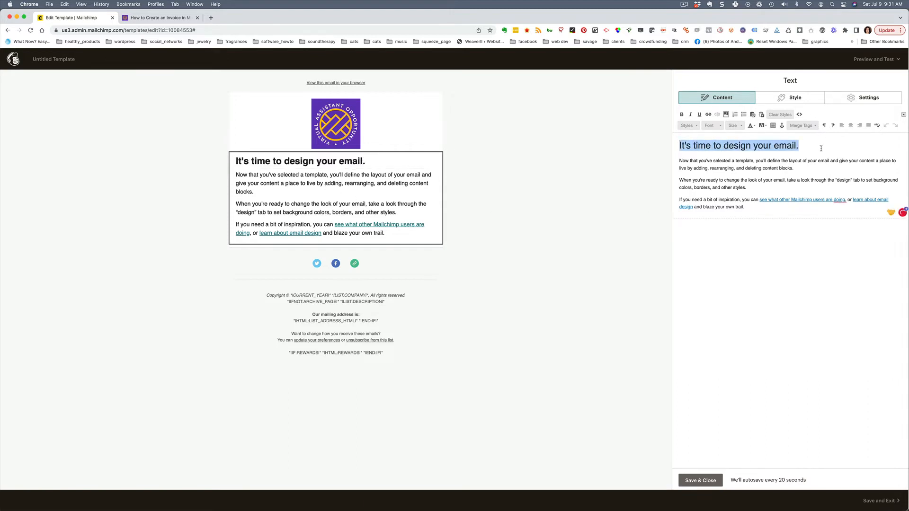
type("Blo")
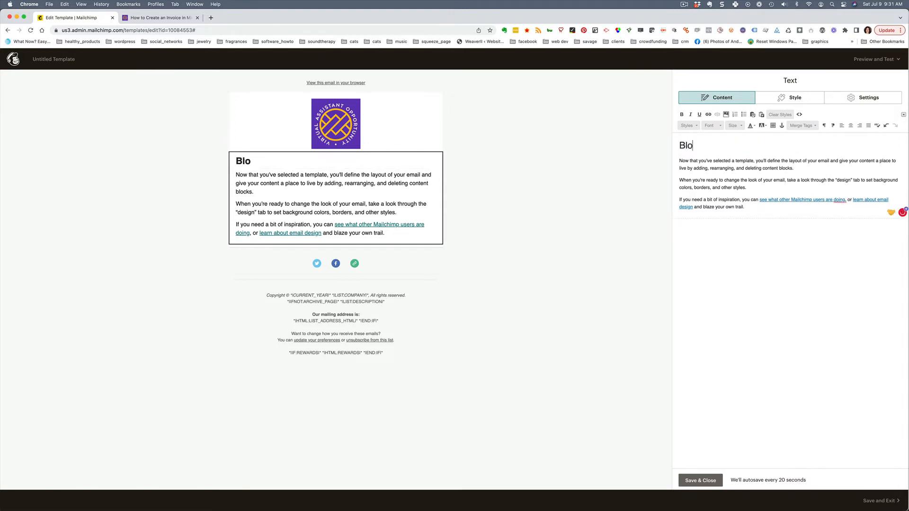
type("g Post Title")
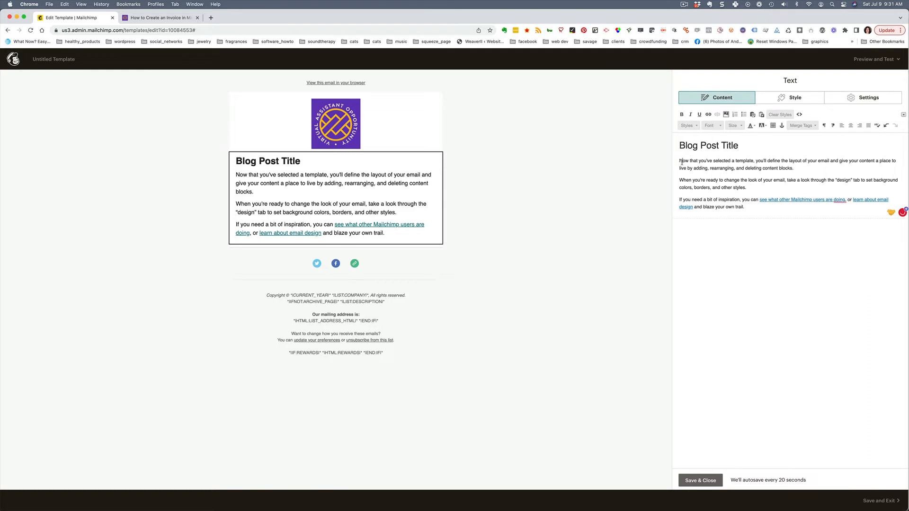
- Replace the placeholder paragraphs under the heading with "Post intro" and "Link to post" on separate lines, and save the text block
left_click_drag(682, 162, 750, 208)
left_click_drag(679, 161, 755, 206)
type("Pos")
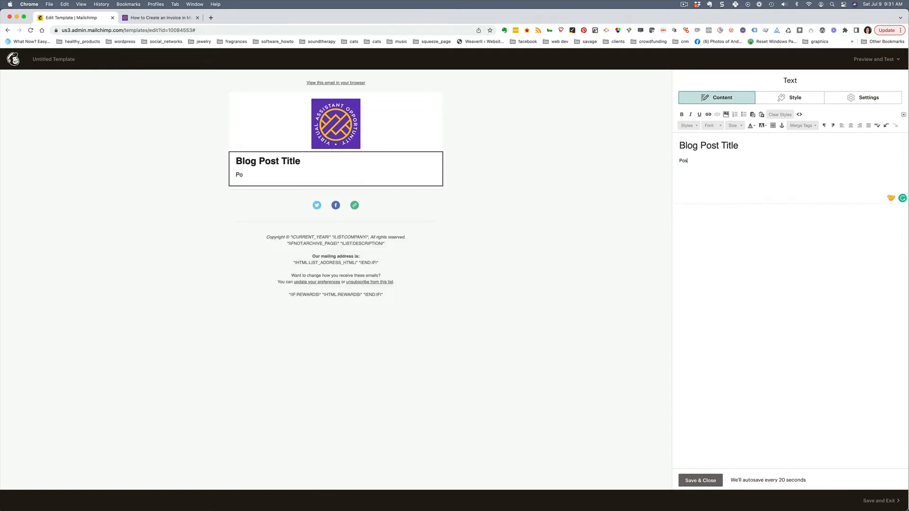
type("t int")
key("BackSpace")
type("ntro")
key("Return")
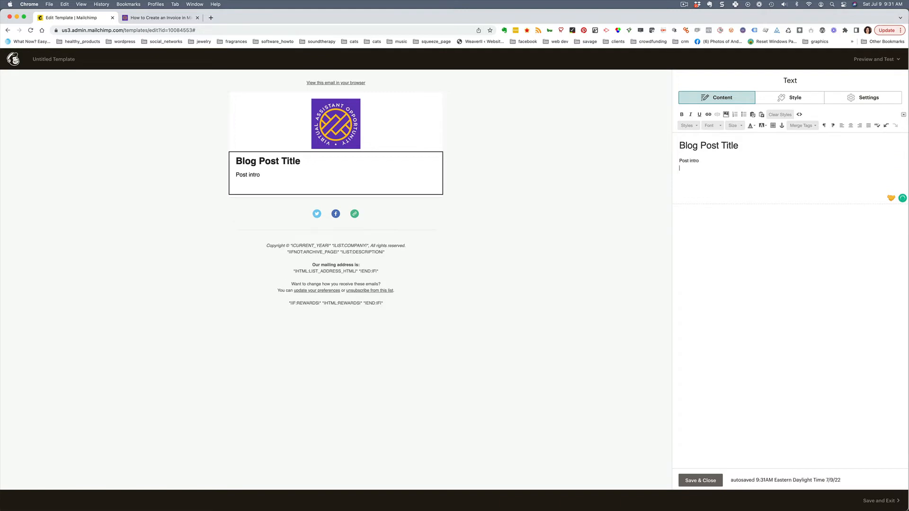
type("Link to post")
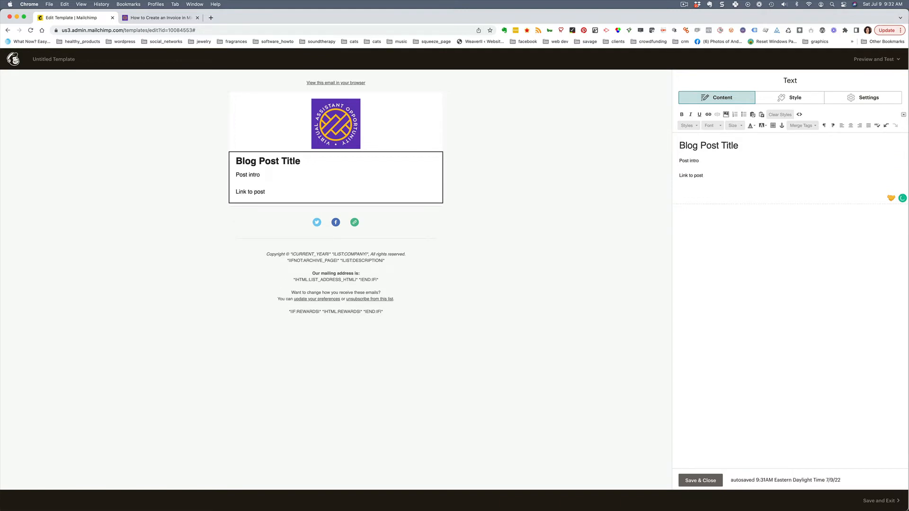
left_click(694, 480)
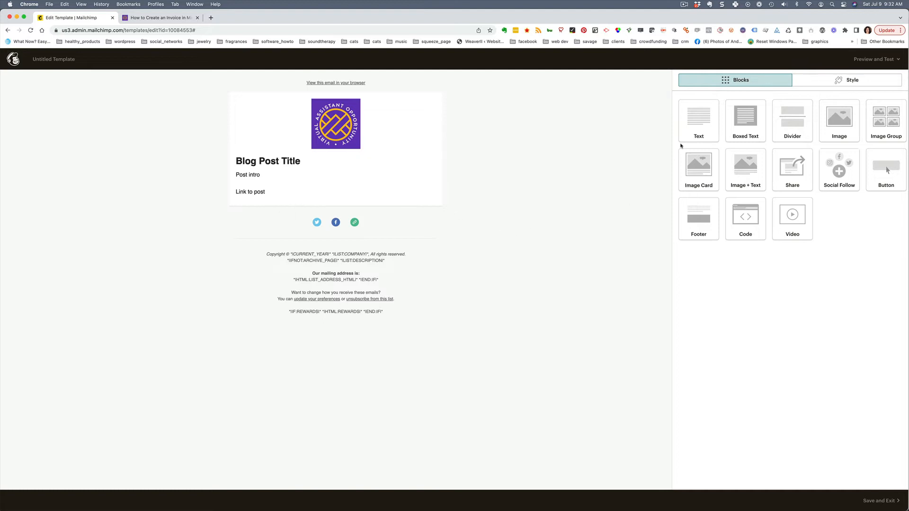
- Insert a divider below the post text with a Double top border 4 px thick, and save it
left_click_drag(801, 121, 330, 209)
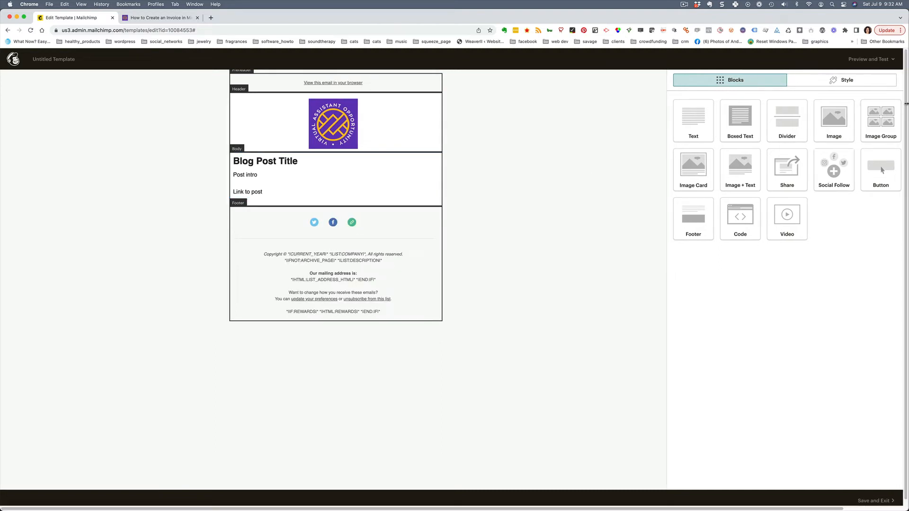
left_click_drag(791, 120, 360, 209)
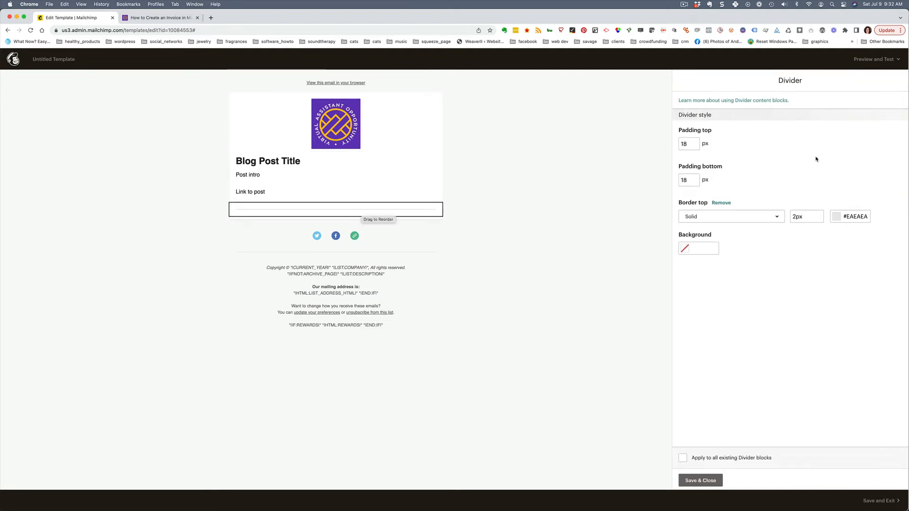
left_click(776, 218)
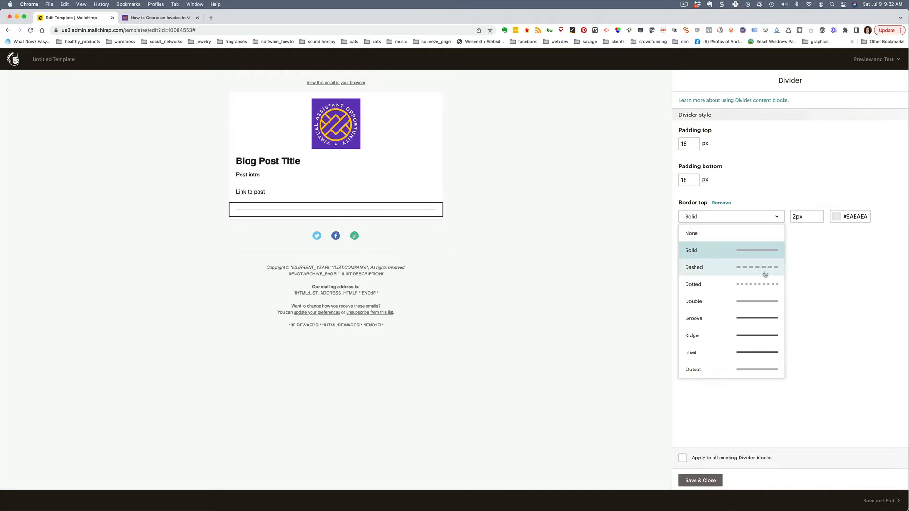
left_click(747, 301)
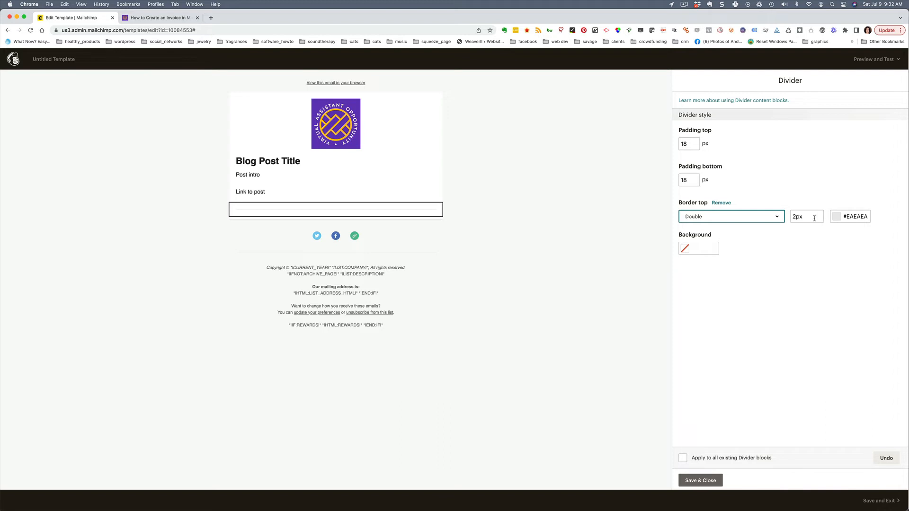
left_click(794, 215)
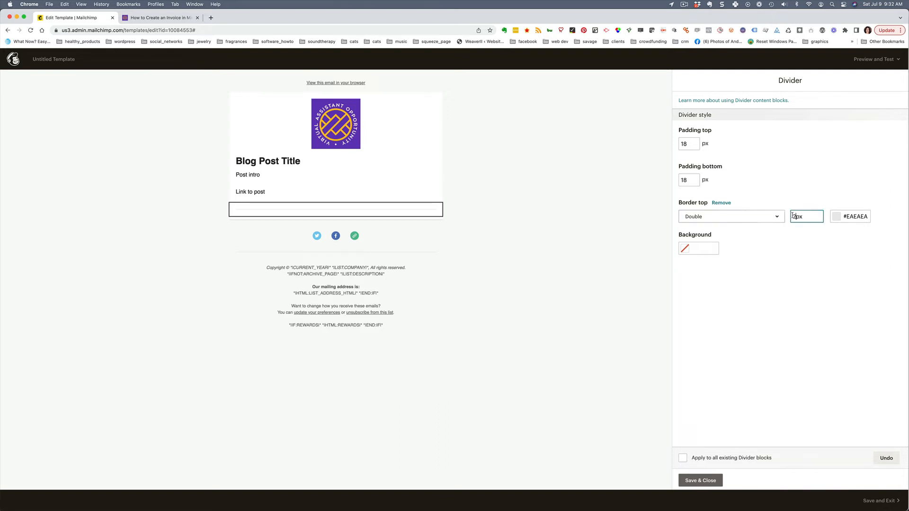
key("Delete")
type("4")
left_click(700, 481)
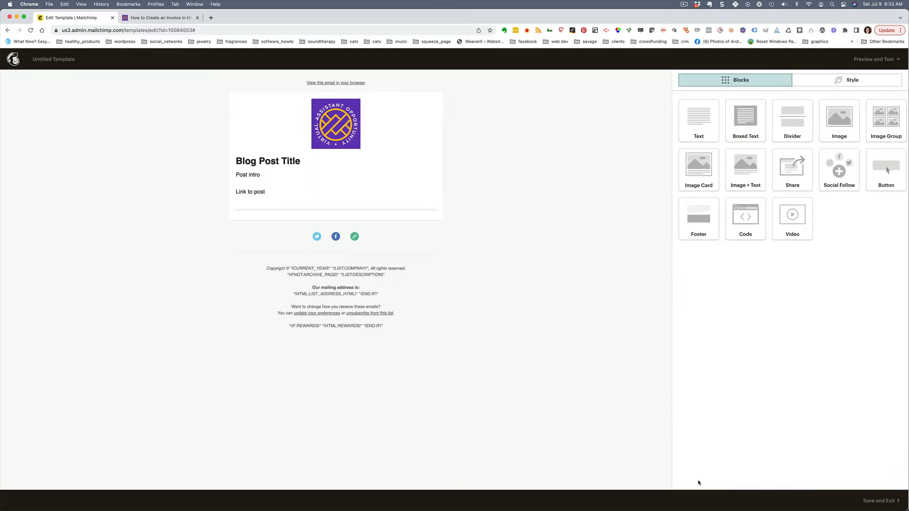
- Add a text block below the divider and replace its placeholder with the company description copied from the TextEdit note
left_click_drag(701, 119, 337, 220)
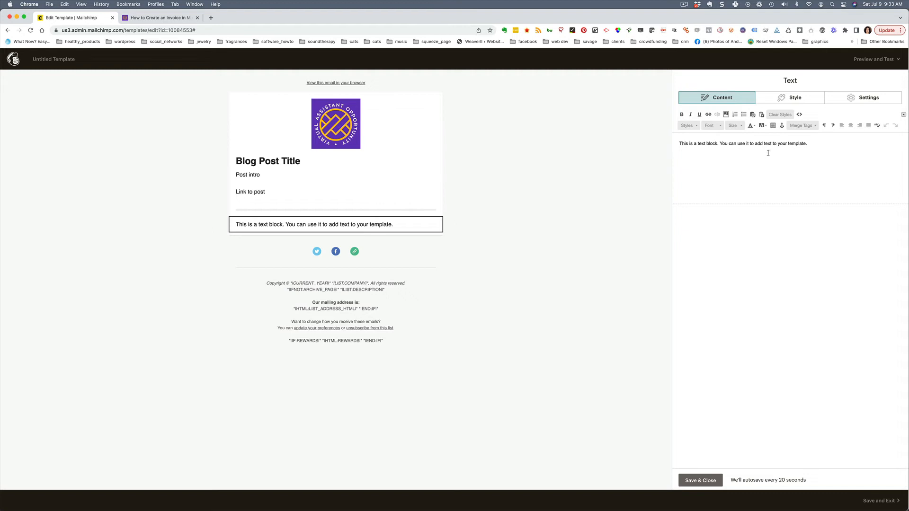
key("super+Tab")
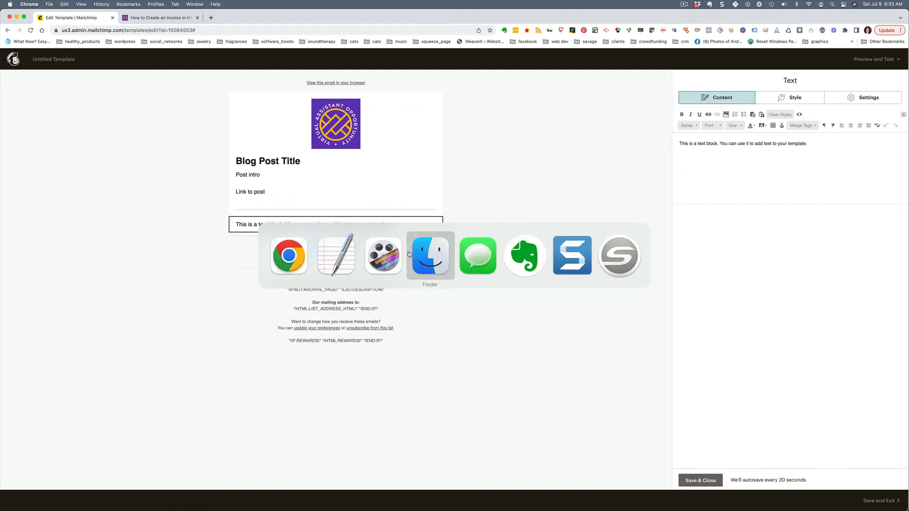
left_click(337, 258)
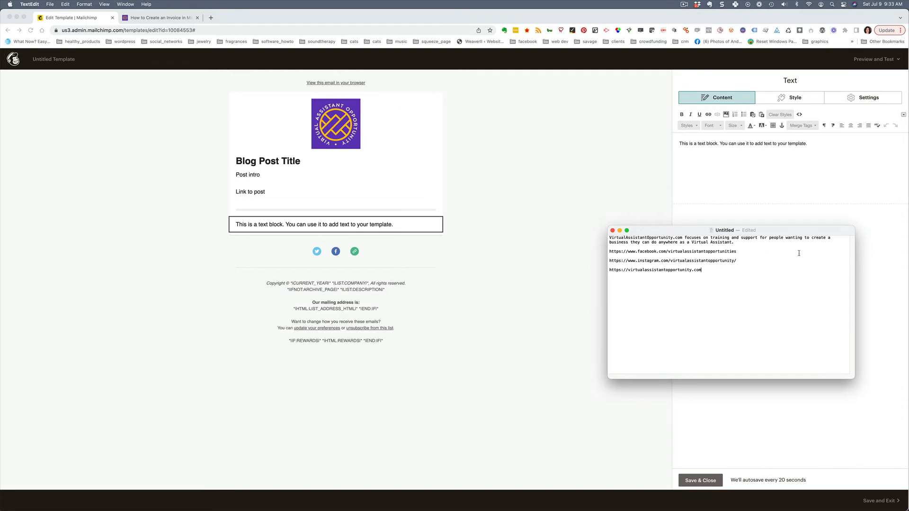
left_click_drag(609, 242, 733, 239)
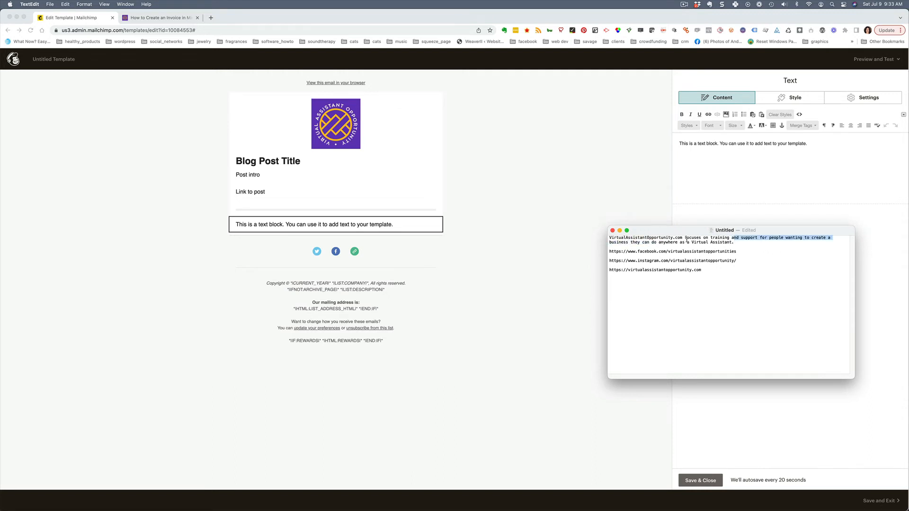
left_click_drag(609, 237, 739, 242)
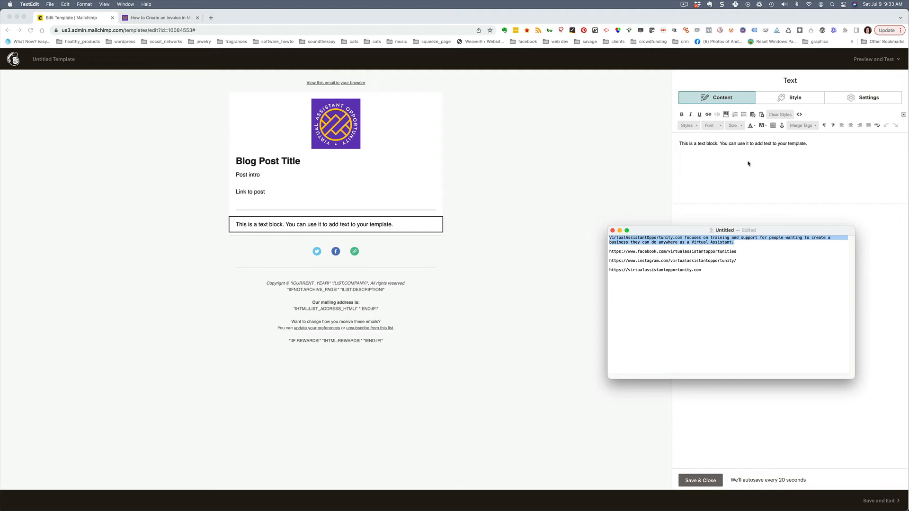
left_click(765, 163)
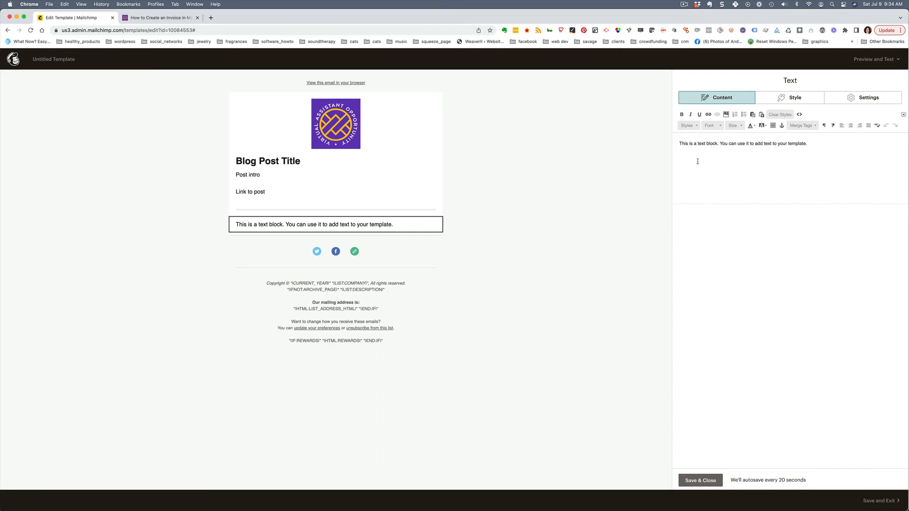
left_click_drag(679, 144, 834, 144)
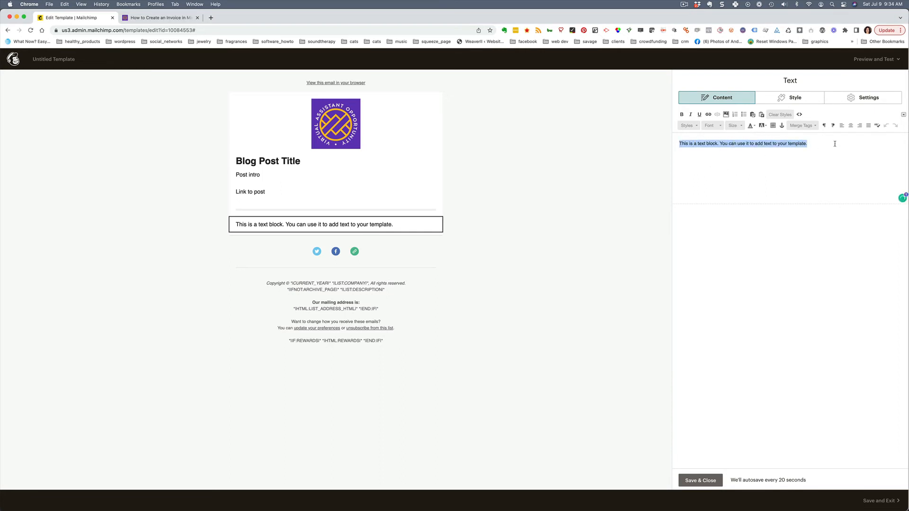
type("VirtualAssistantOpportunity.com focuses on training and support for people wanting to create a business they can do anywhere as a Virtual Assistant.")
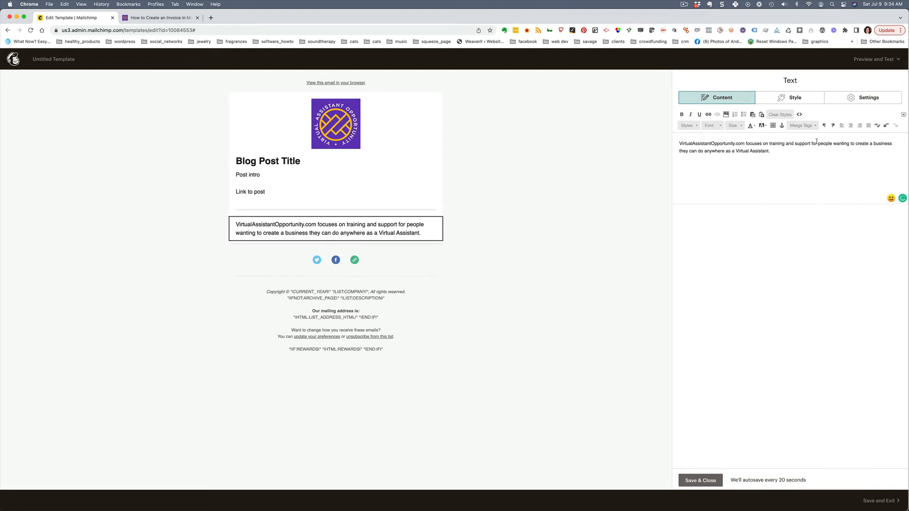
- Set the company description's text size to 18, centre it, and save the text block
mouse_move(312, 240)
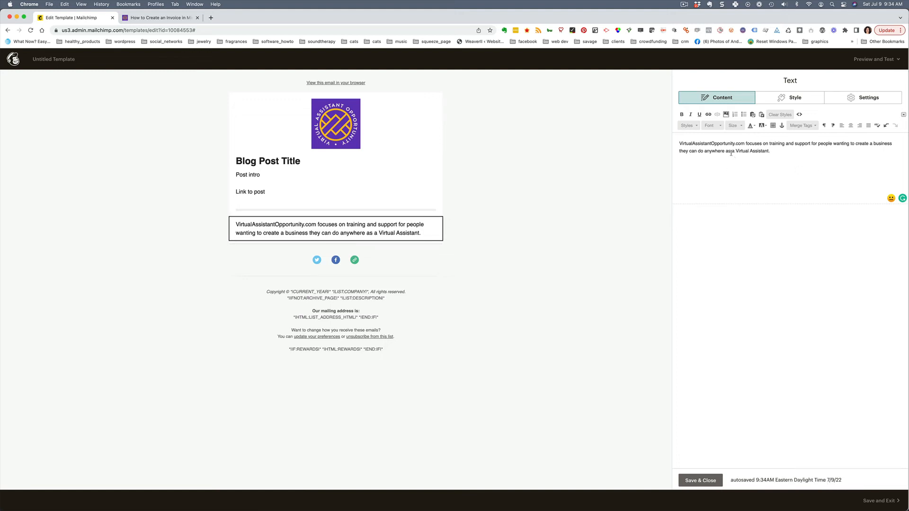
left_click_drag(679, 143, 793, 152)
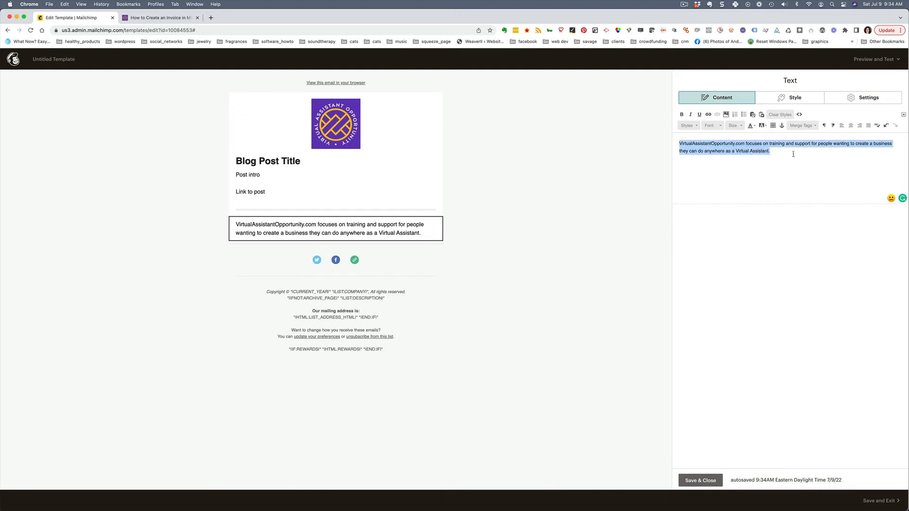
left_click(735, 126)
left_click(736, 163)
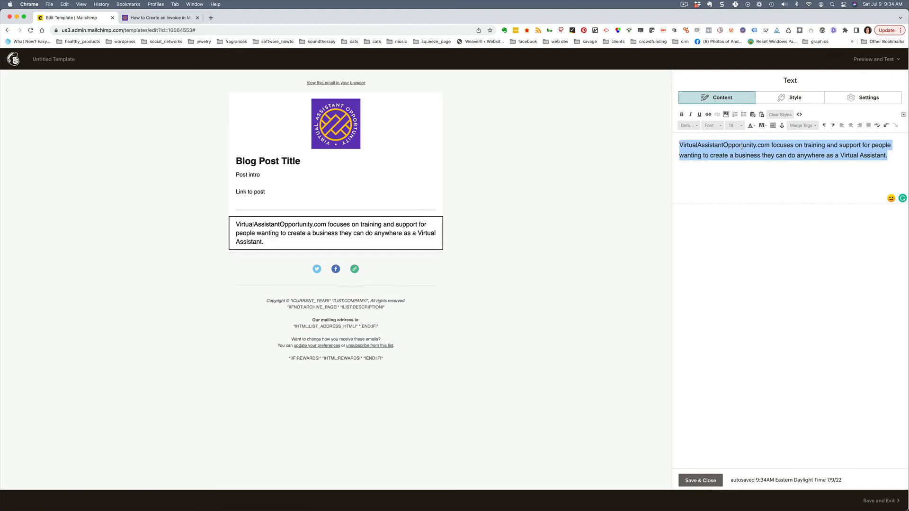
left_click(849, 126)
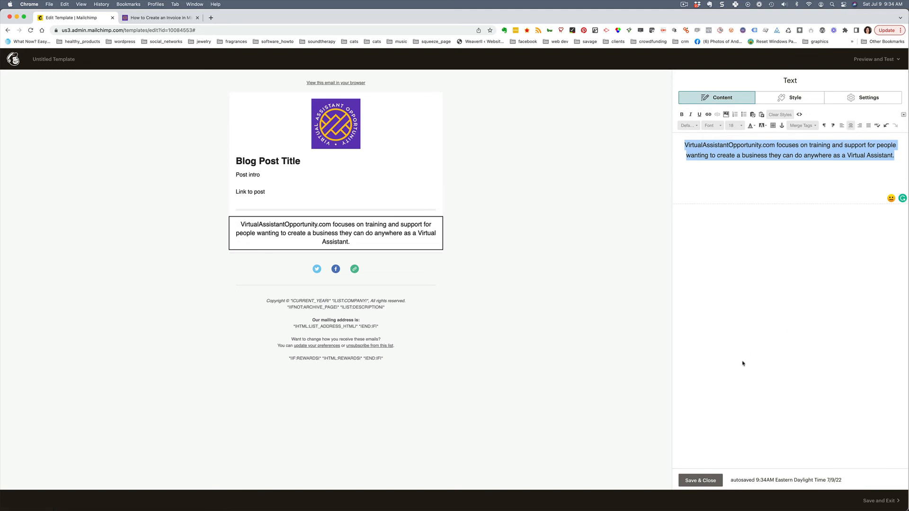
left_click(698, 481)
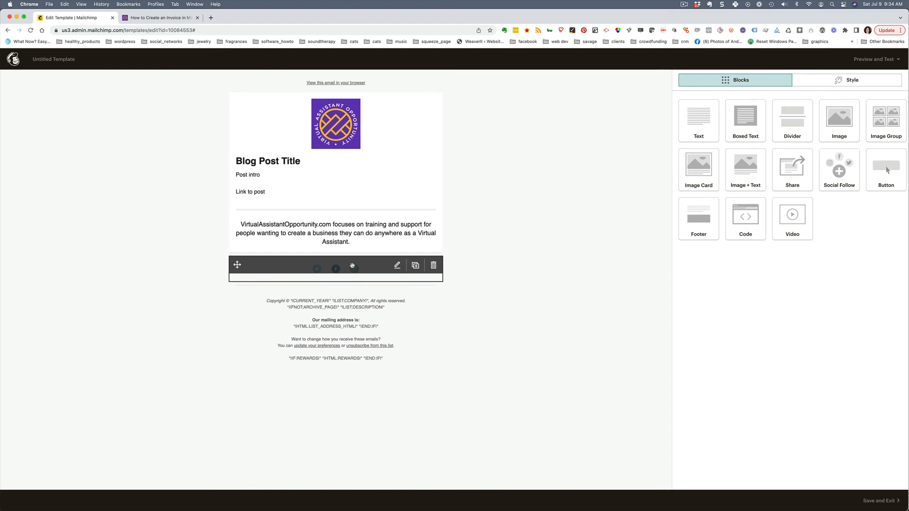
left_click(311, 269)
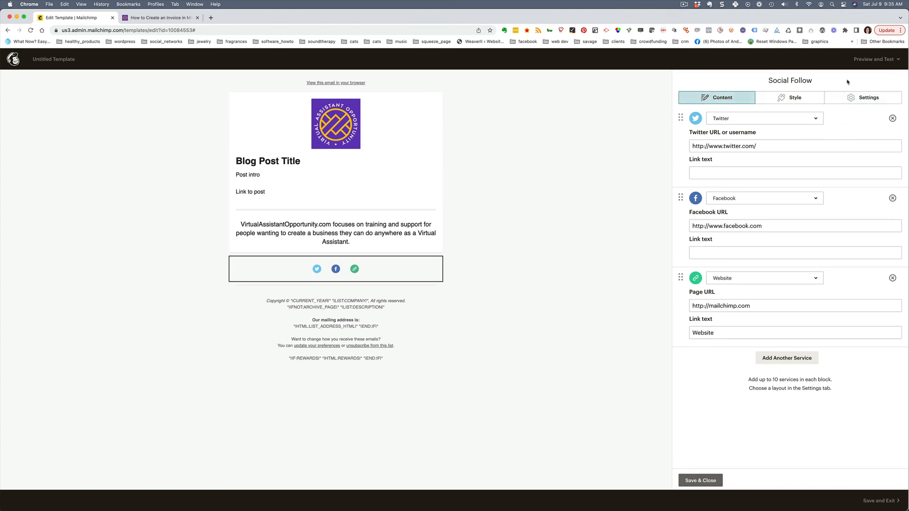
left_click(892, 118)
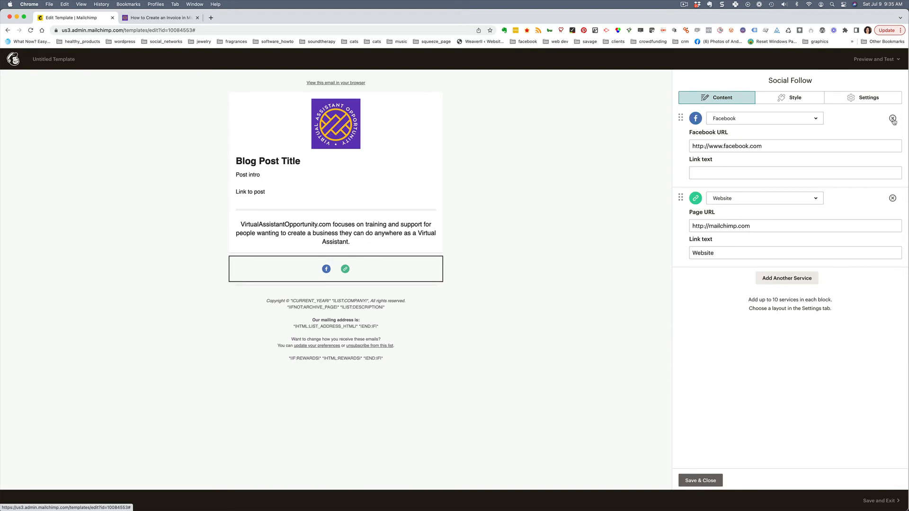
key("super+Tab")
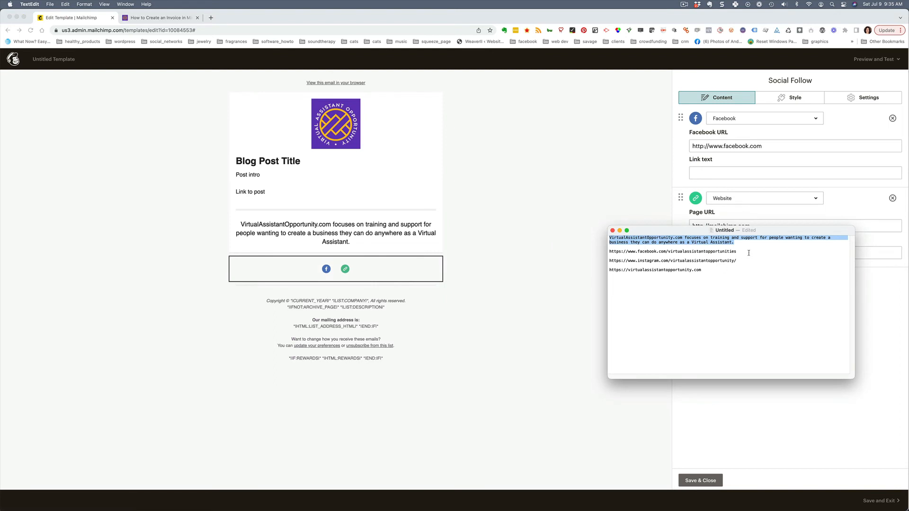
left_click_drag(747, 251, 605, 253)
key("super+c")
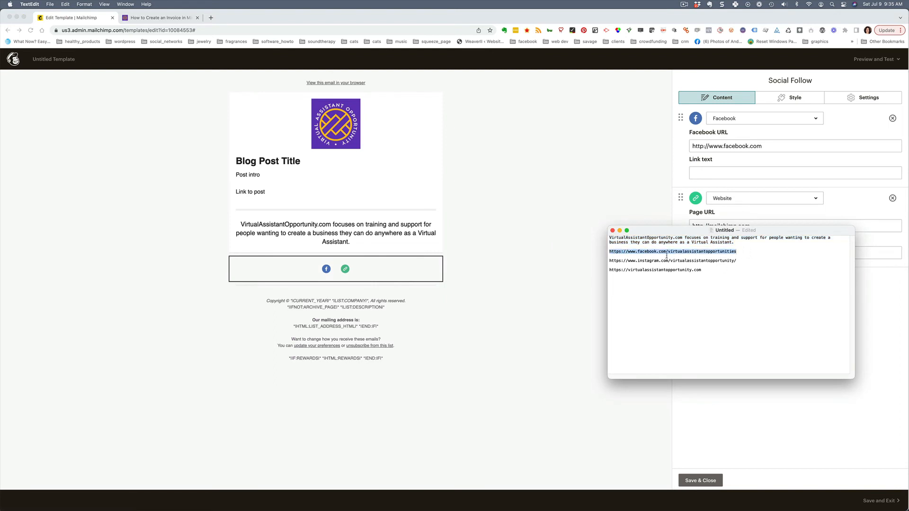
left_click(767, 146)
left_click_drag(768, 147, 681, 146)
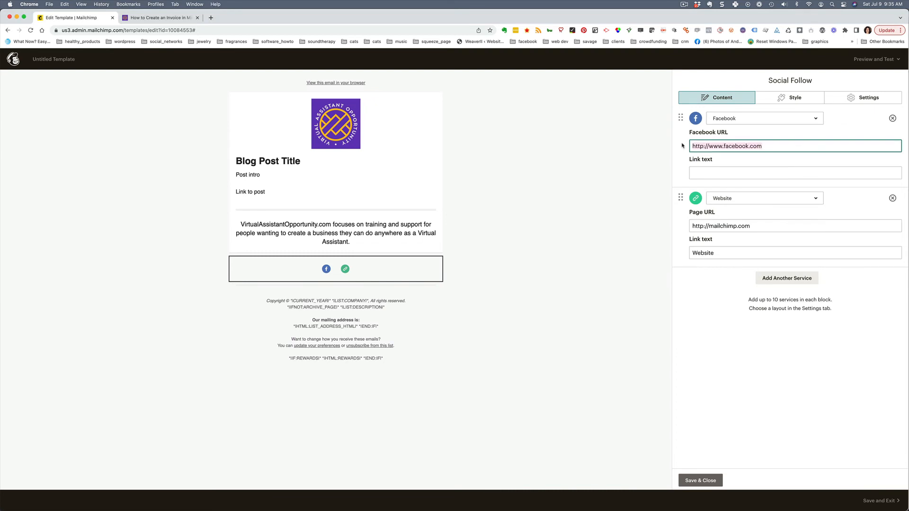
key("super+v")
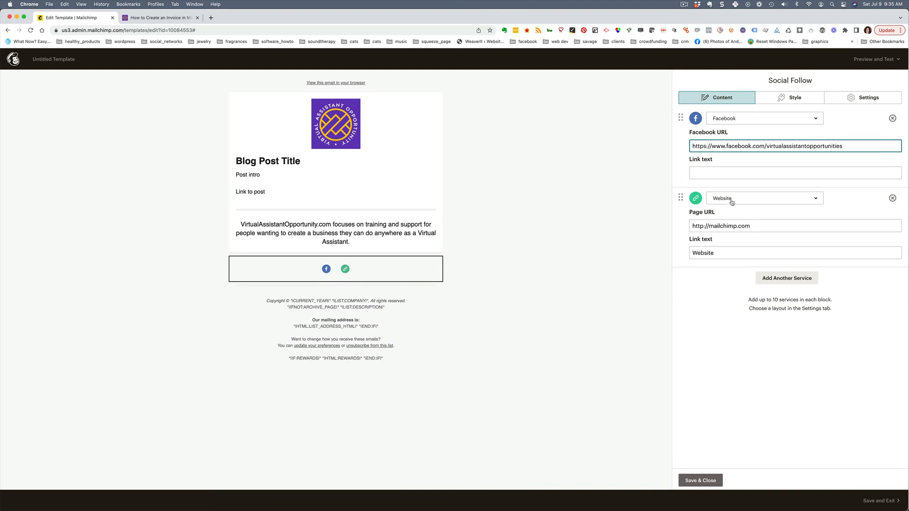
key("super+Tab")
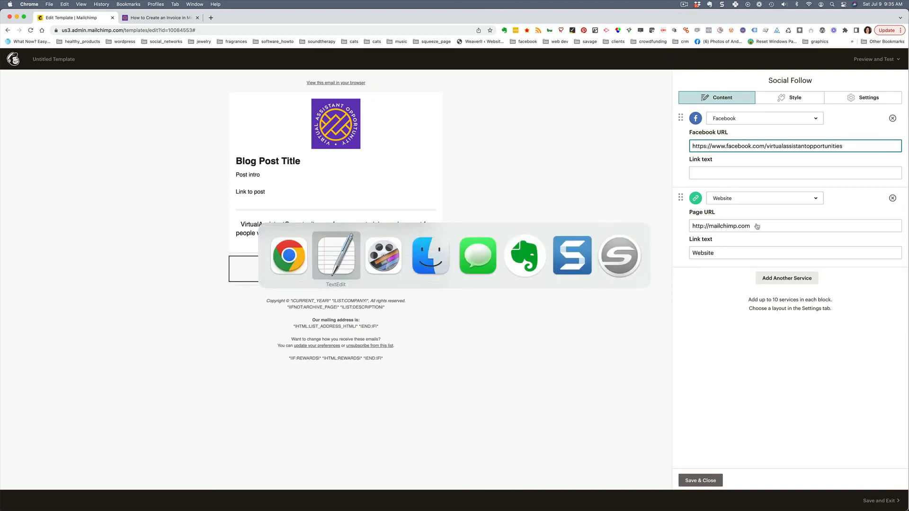
left_click_drag(702, 270, 605, 270)
key("super+c")
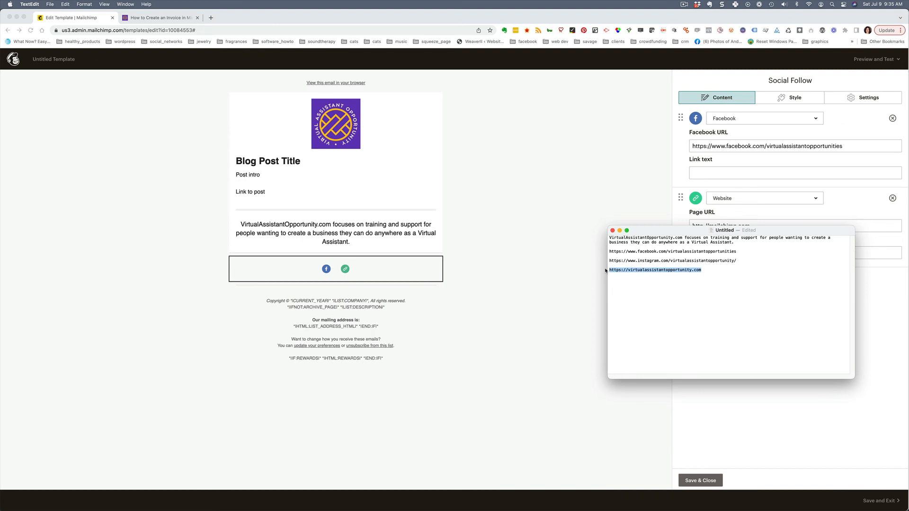
key("super+Tab")
left_click_drag(794, 225, 659, 230)
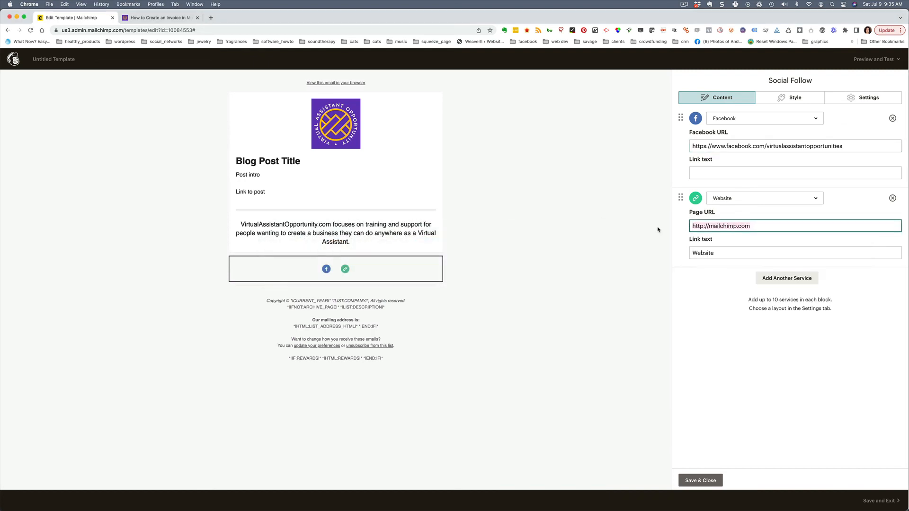
key("super+v")
- Add another service to the social follow block and set it to Instagram
left_click(789, 279)
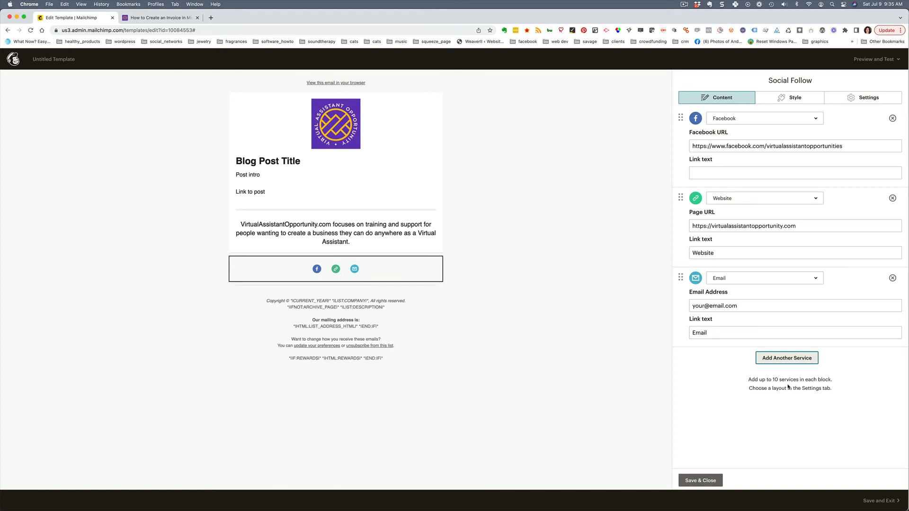
left_click(814, 277)
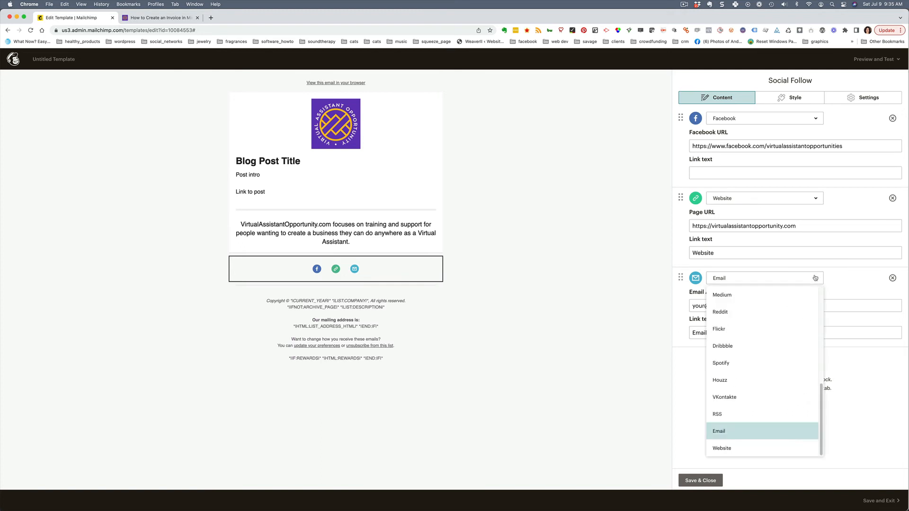
scroll(791, 324, "up", 5)
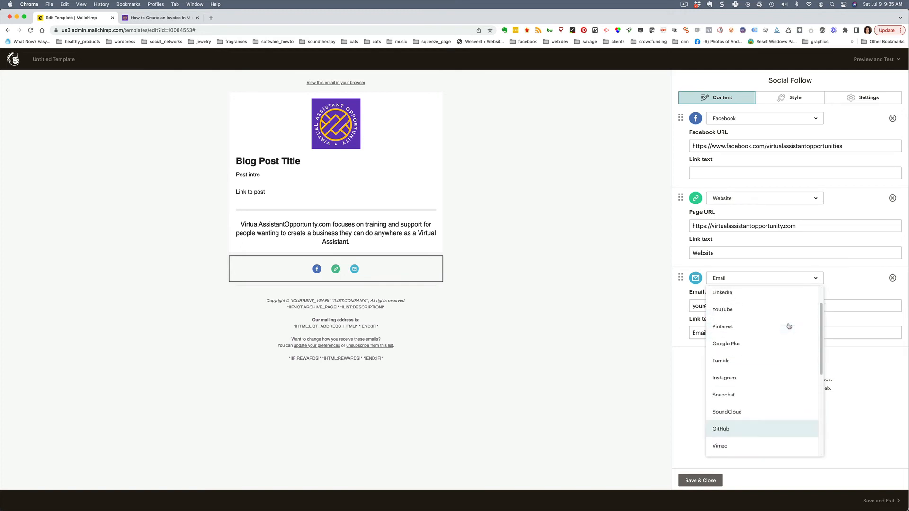
scroll(789, 326, "up", 2)
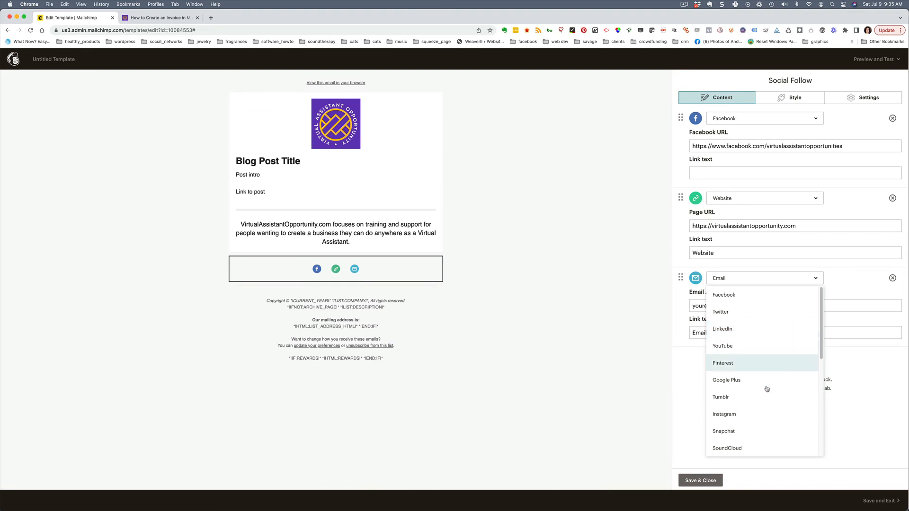
left_click(755, 414)
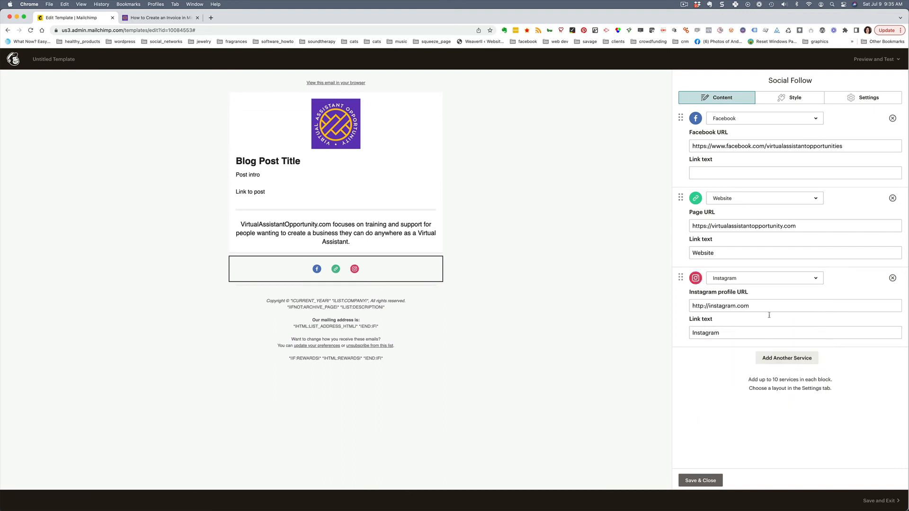
key("super+Tab")
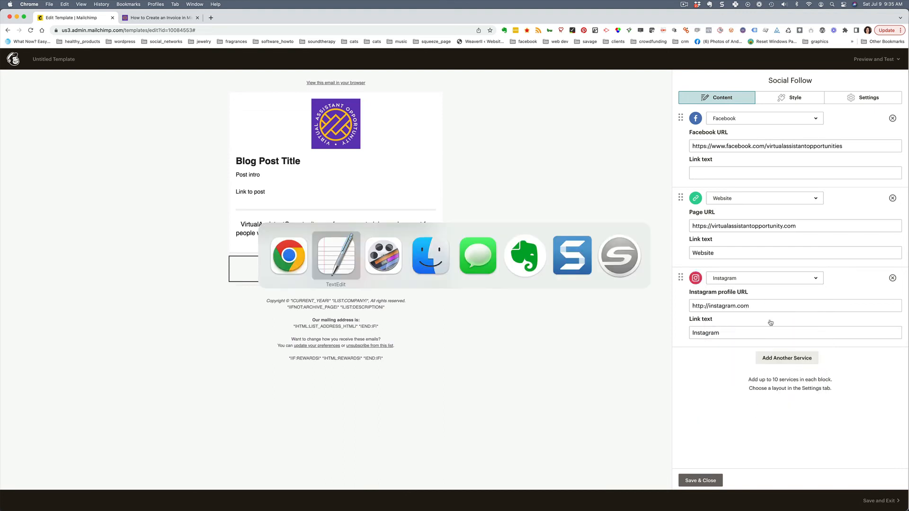
left_click_drag(743, 261, 606, 264)
key("super+c")
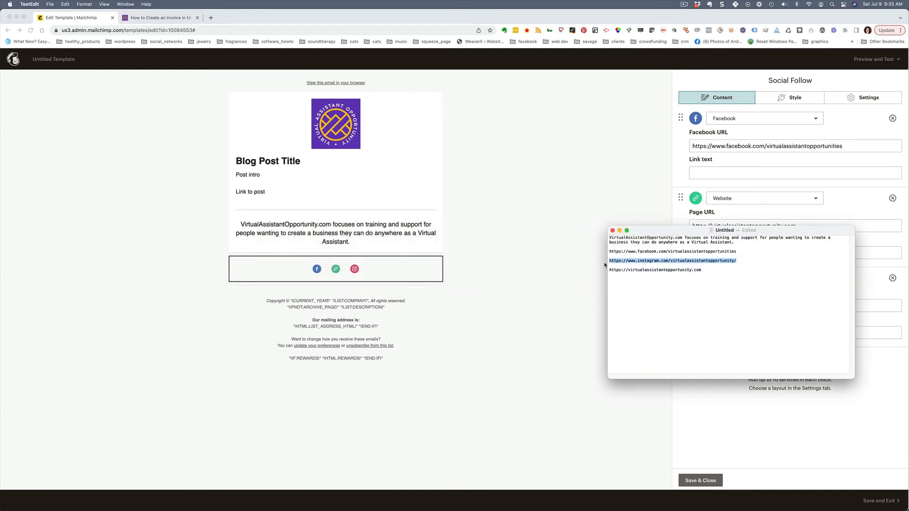
key("super+Tab")
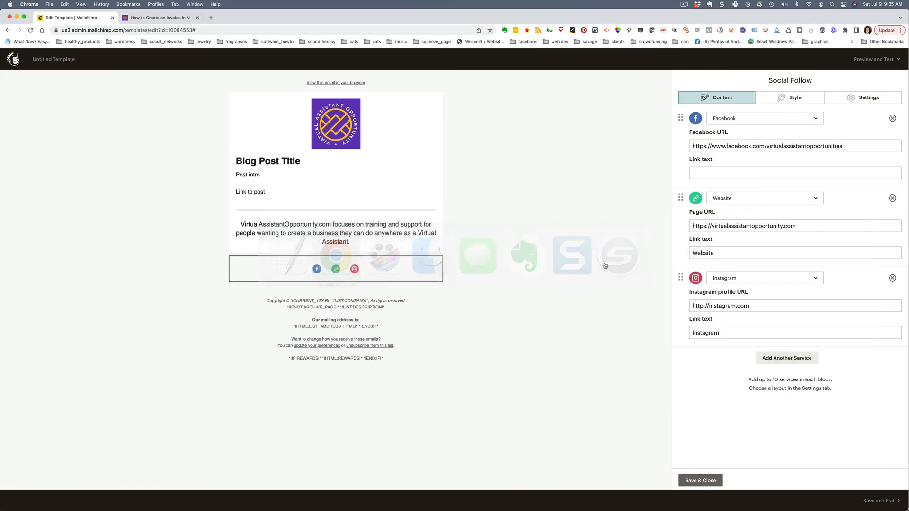
left_click_drag(771, 305, 682, 308)
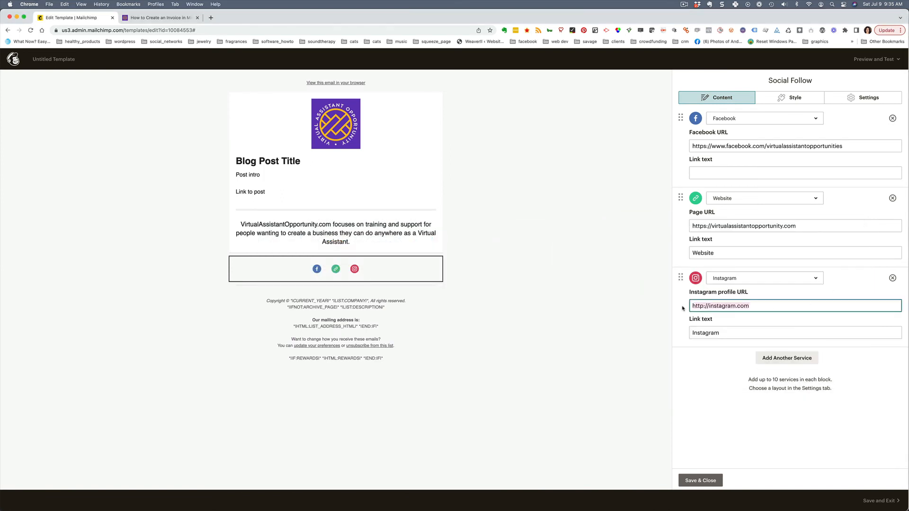
key("super+v")
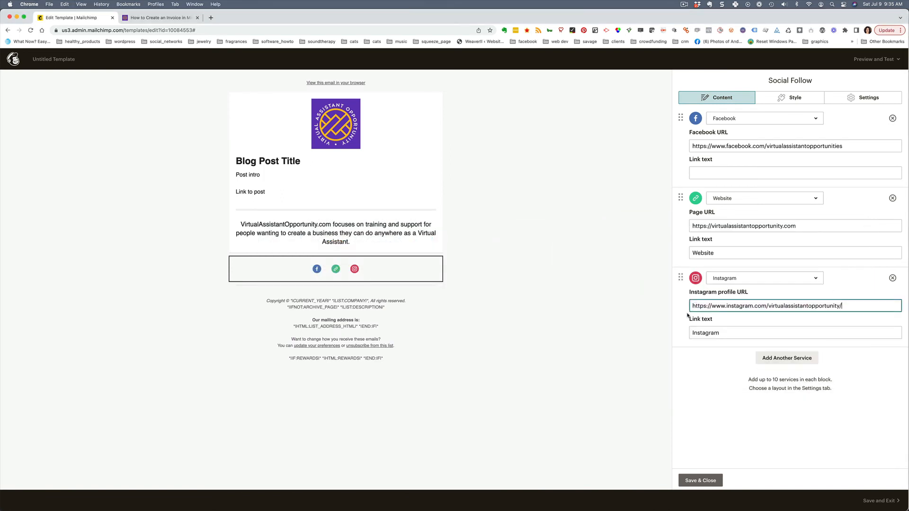
- Set the Facebook link text to "Facebook" and save the social follow block
left_click_drag(731, 335, 677, 335)
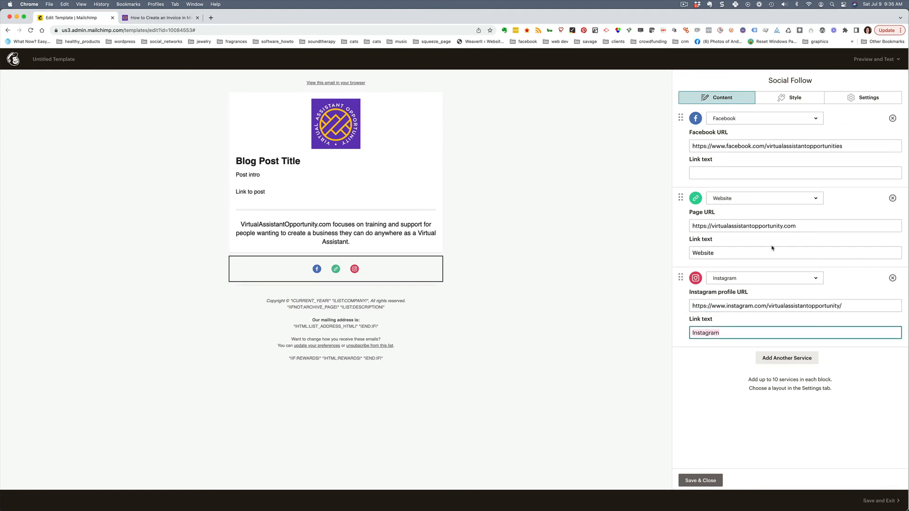
left_click(705, 169)
type("Facebook")
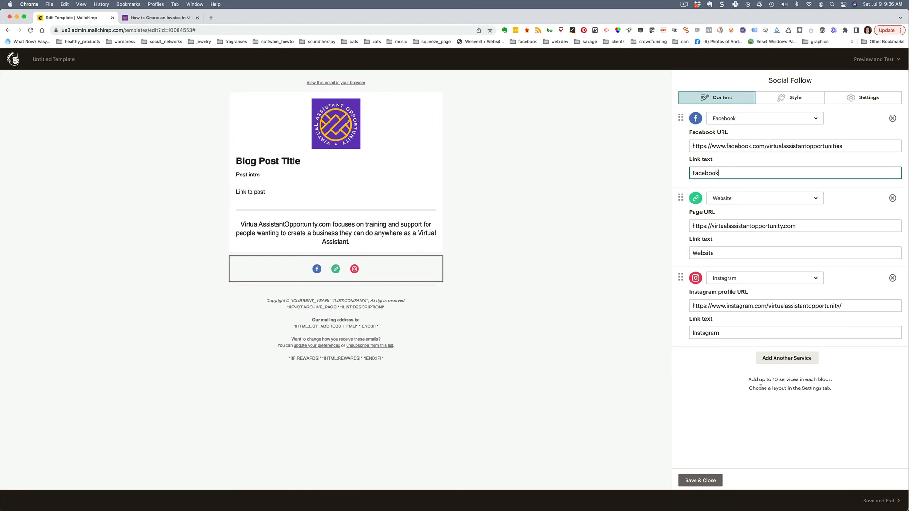
left_click(696, 481)
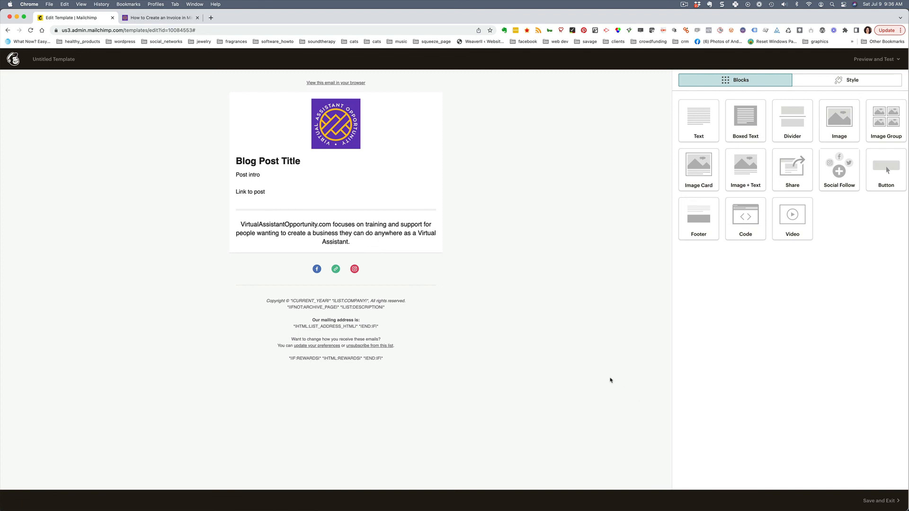
- Save the template under the name "VA-Blog-Newsletter" and exit the editor
mouse_move(359, 134)
left_click(878, 505)
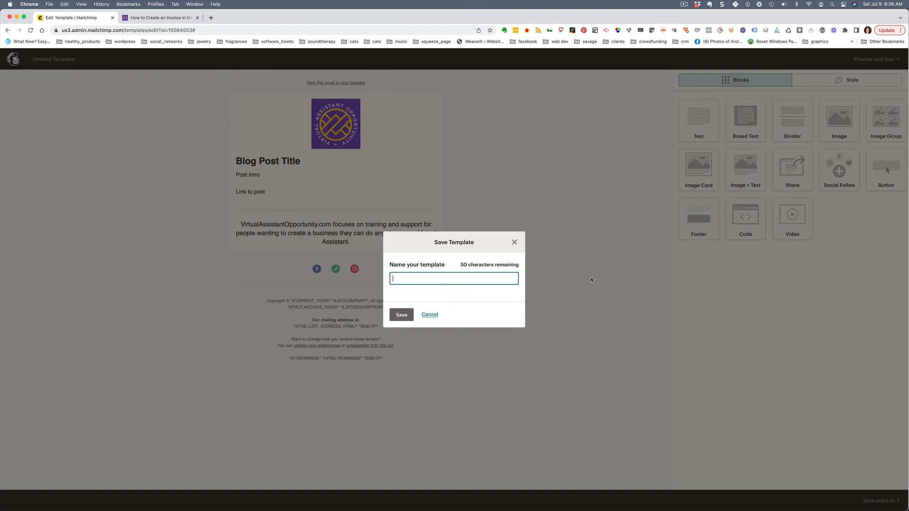
type("VA-Blog-Newsletter")
left_click(401, 314)
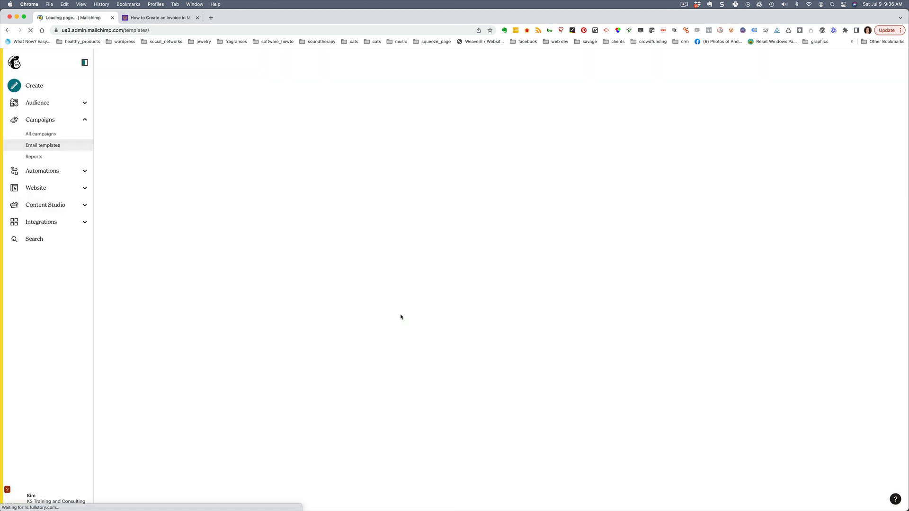